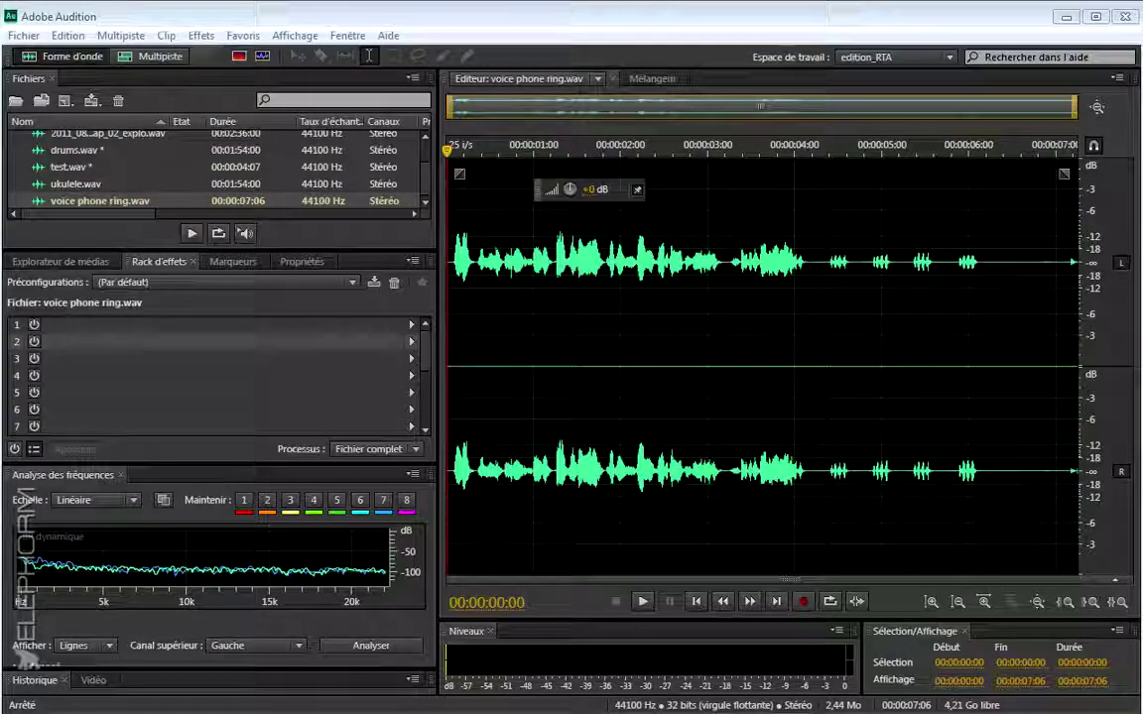
# Play voice phone ring.wav from the beginning to hear the voice and the phone ring
pyautogui.click(651, 383)
pyautogui.press('Home')
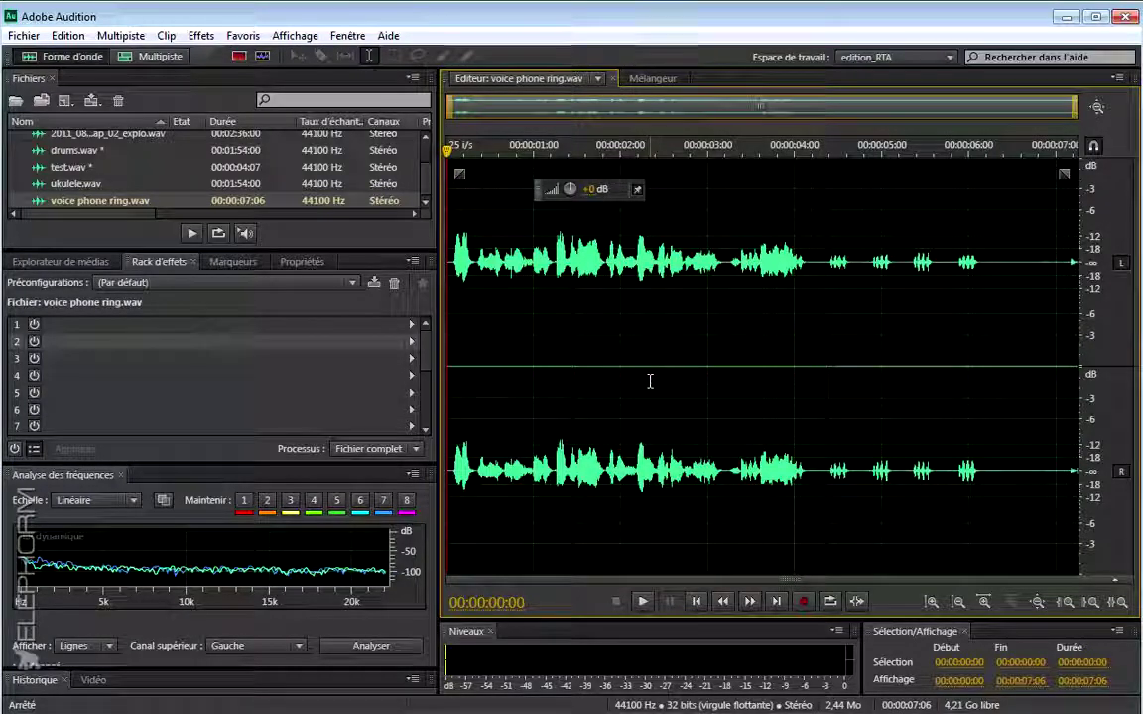
pyautogui.press('space')
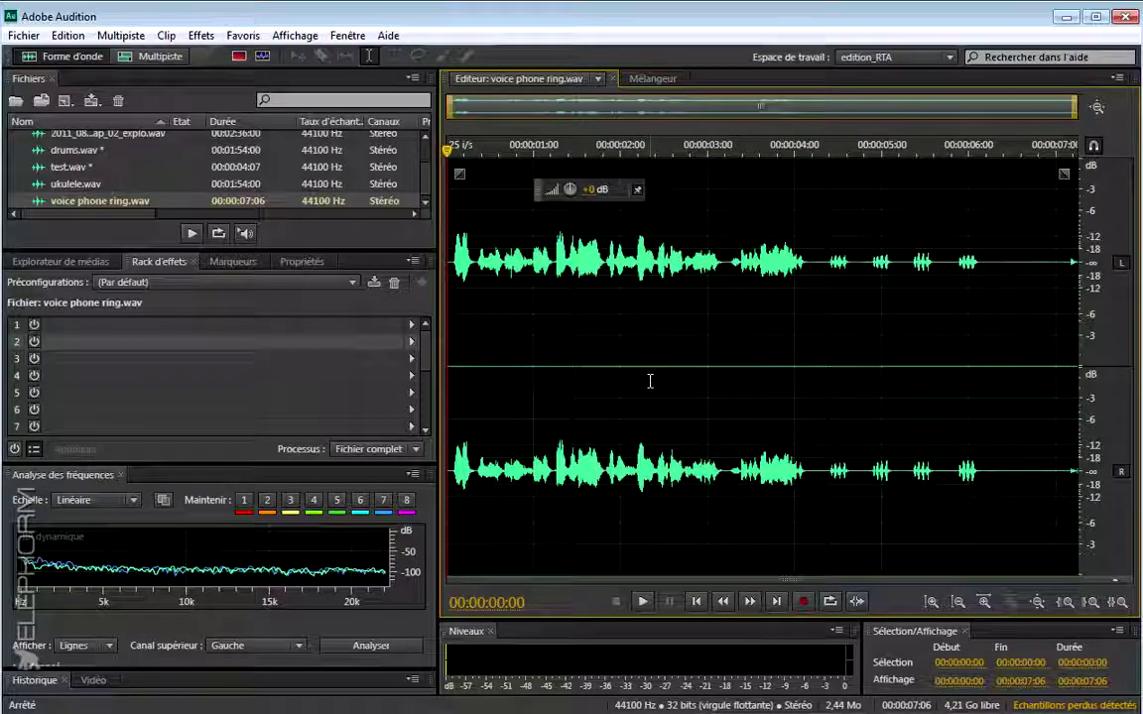
# Select the passage from about 00:00:02:18 to 00:00:03:11 and show the spectral frequency display
pyautogui.moveTo(608, 388); pyautogui.dragTo(745, 357)
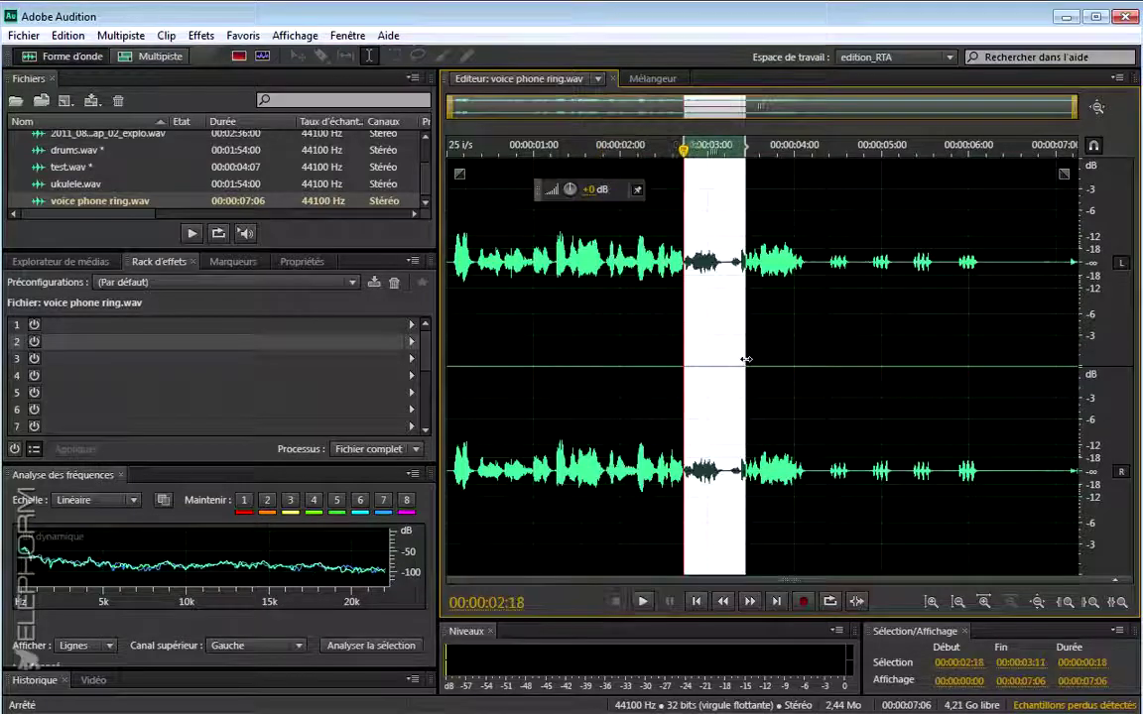
pyautogui.click(239, 58)
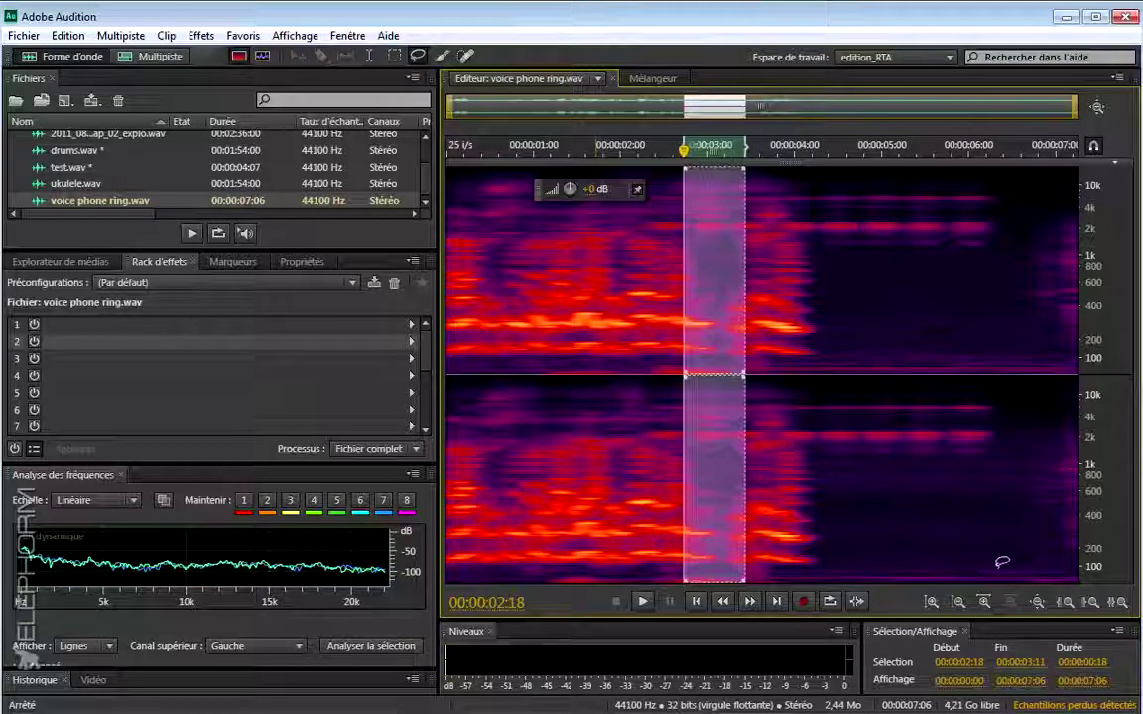
# Reduce the spectral resolution of the display to 4096
pyautogui.rightClick(1092, 505)
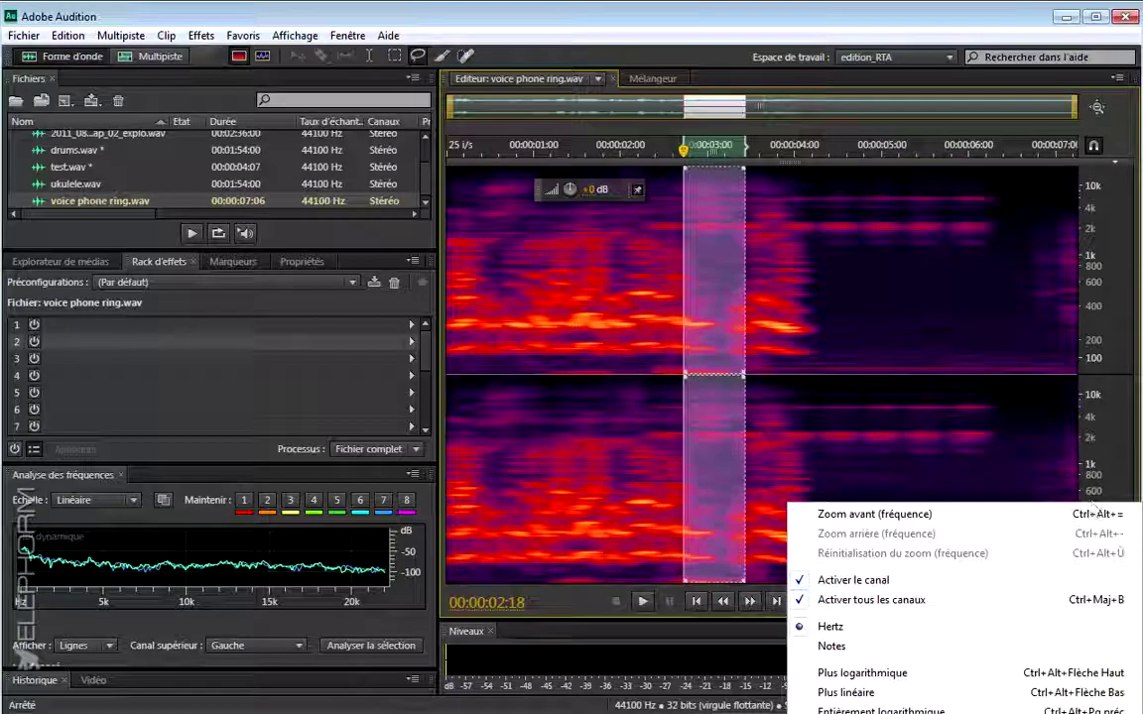
pyautogui.press('Escape')
pyautogui.click(984, 256)
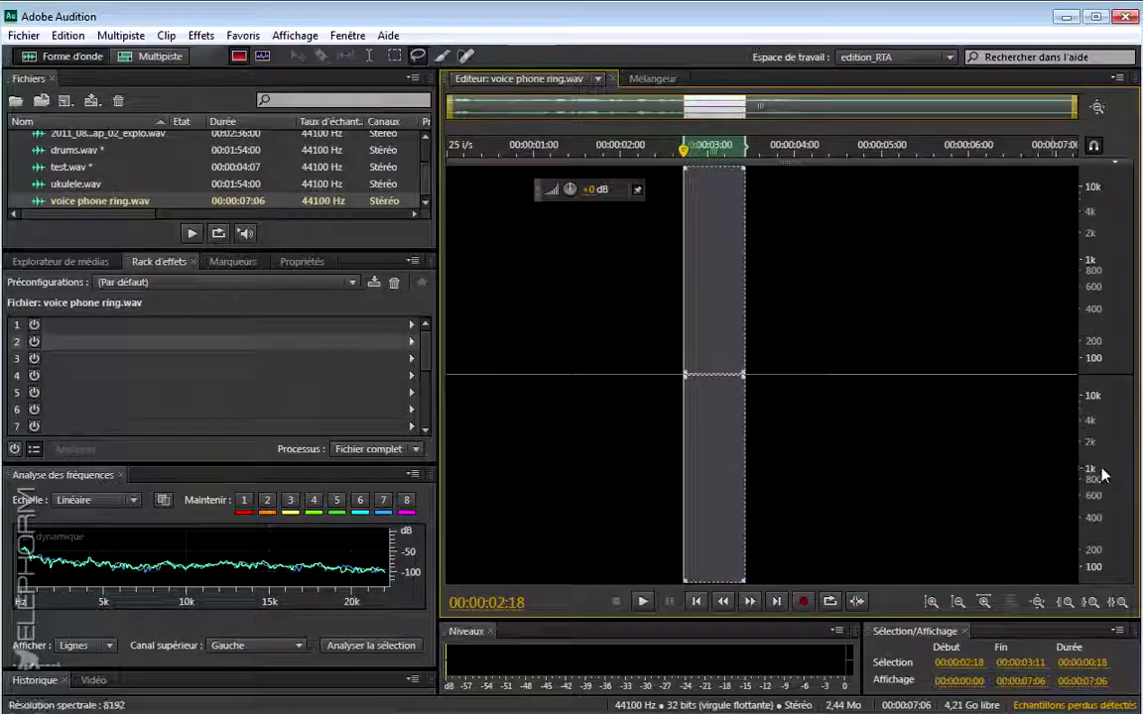
pyautogui.rightClick(1101, 472)
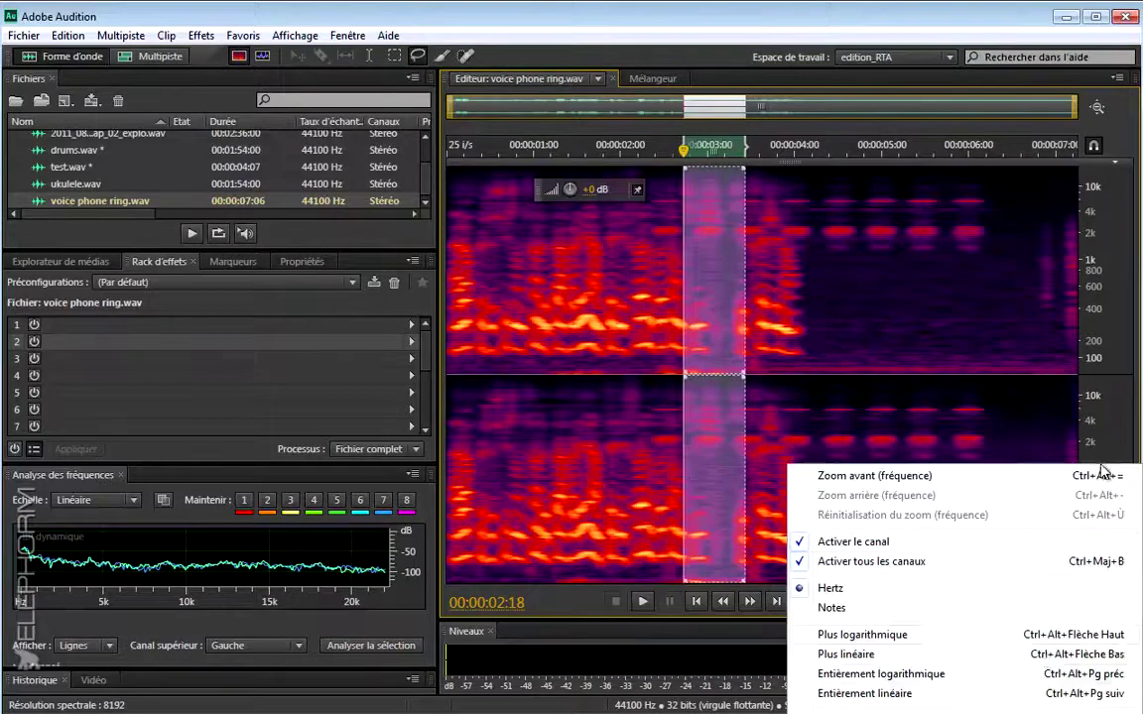
pyautogui.click(1079, 401)
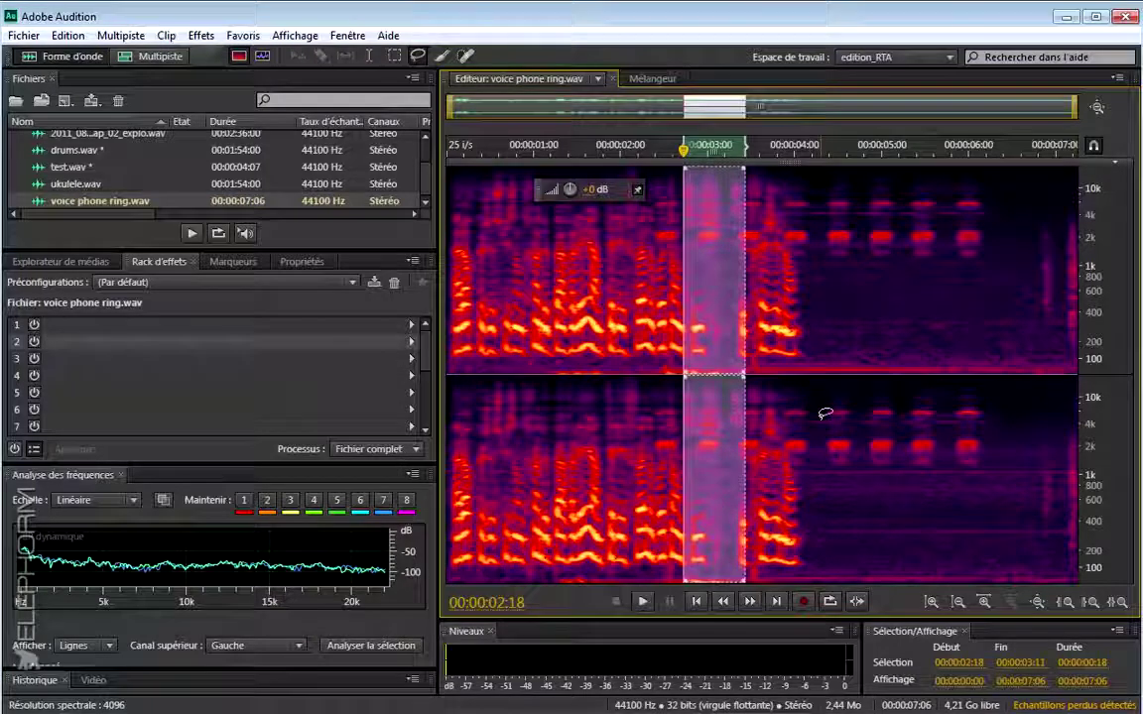
# Clear the selection with the Time Selection tool and return the playhead to the start of the file
pyautogui.click(368, 55)
pyautogui.click(542, 496)
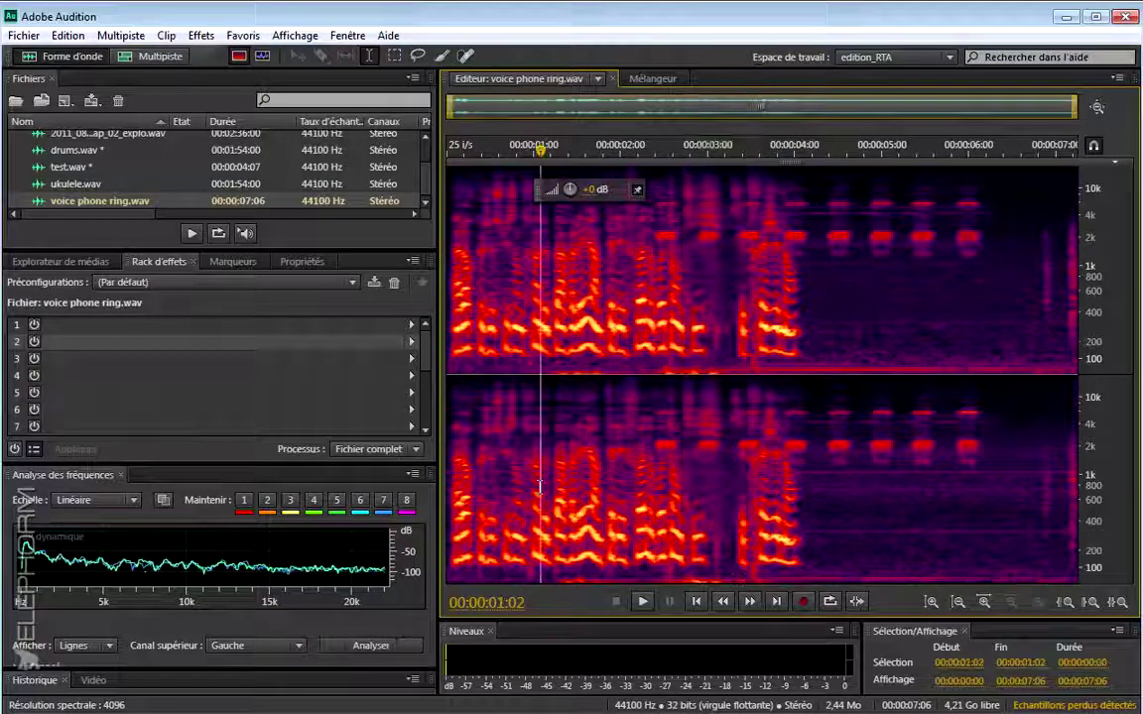
pyautogui.press('Home')
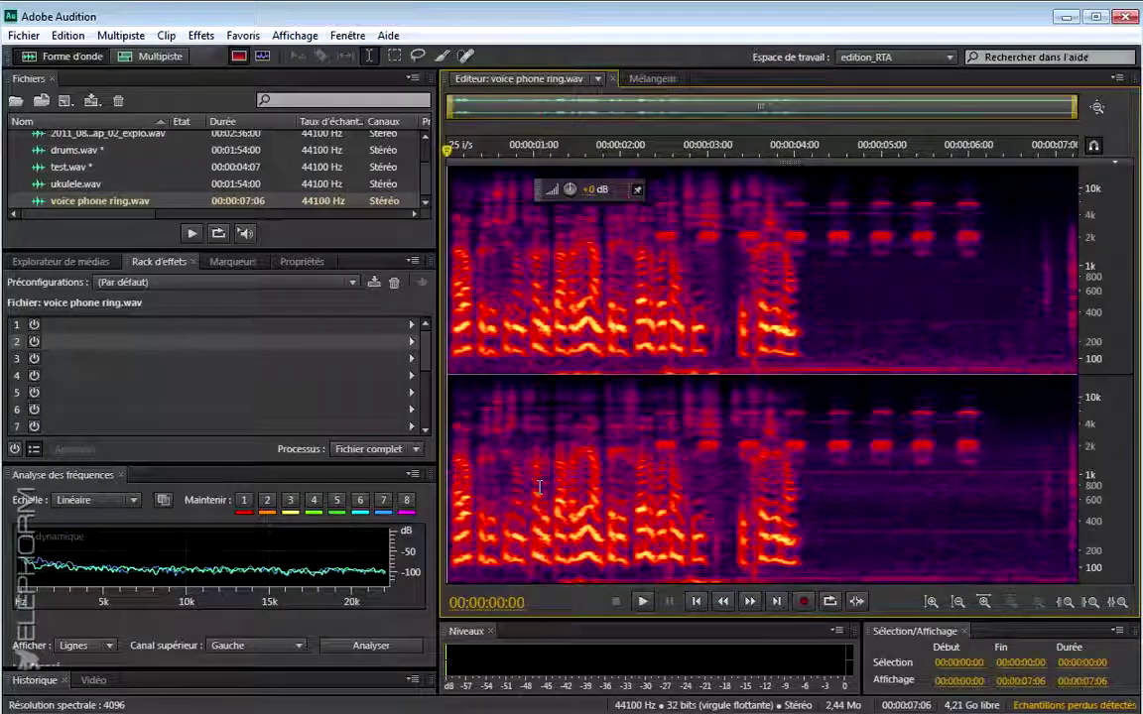
# Make the frequency scale one step more linear and play the file from the start
pyautogui.rightClick(1101, 471)
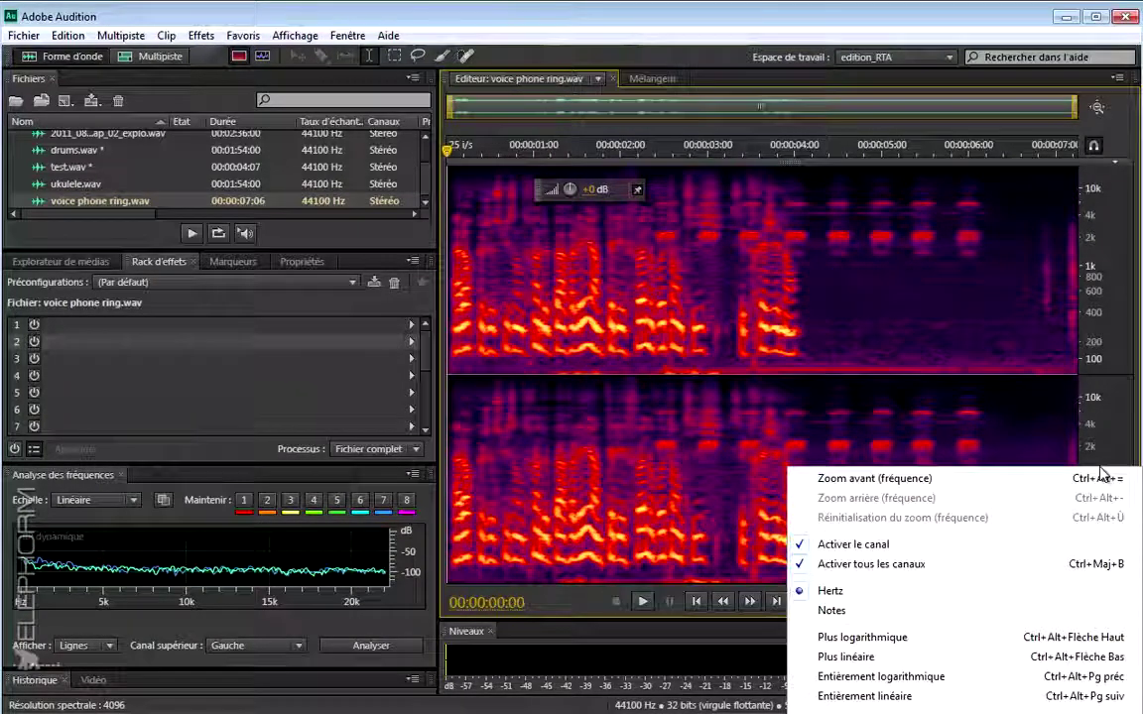
pyautogui.click(932, 659)
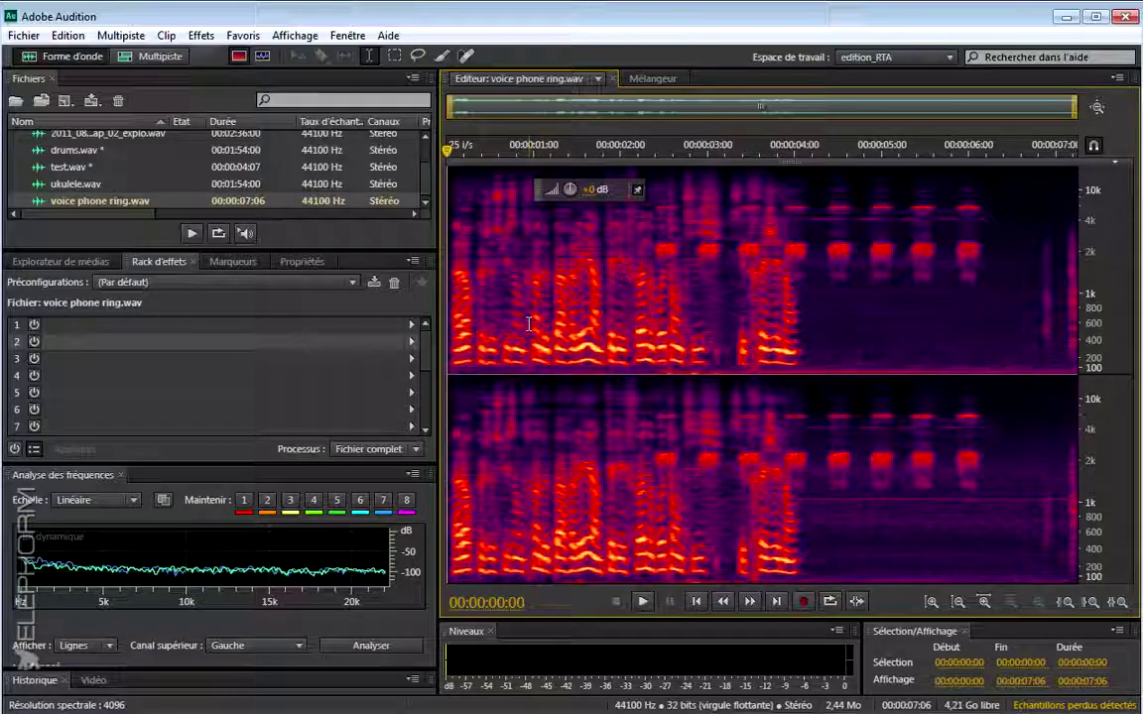
pyautogui.press('space')
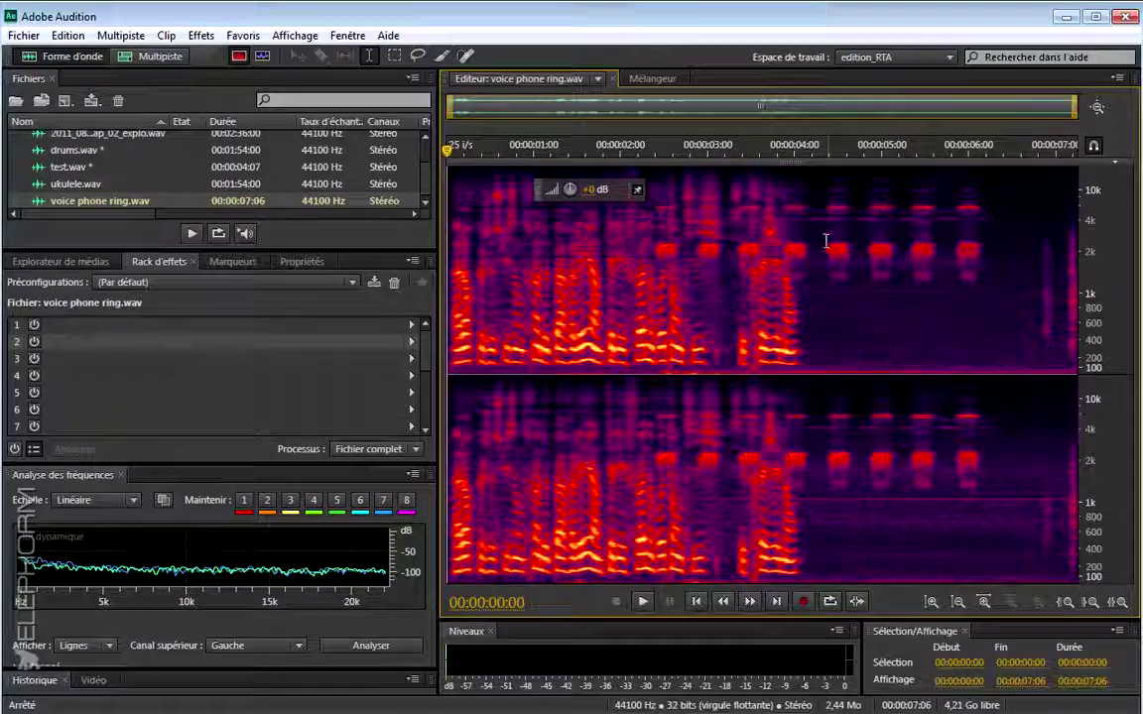
# Marquee-select the ring tones around 2 kHz from about 00:00:02:09 to 00:00:06:05 and play only that spectral selection
pyautogui.scroll(1, 825, 241)
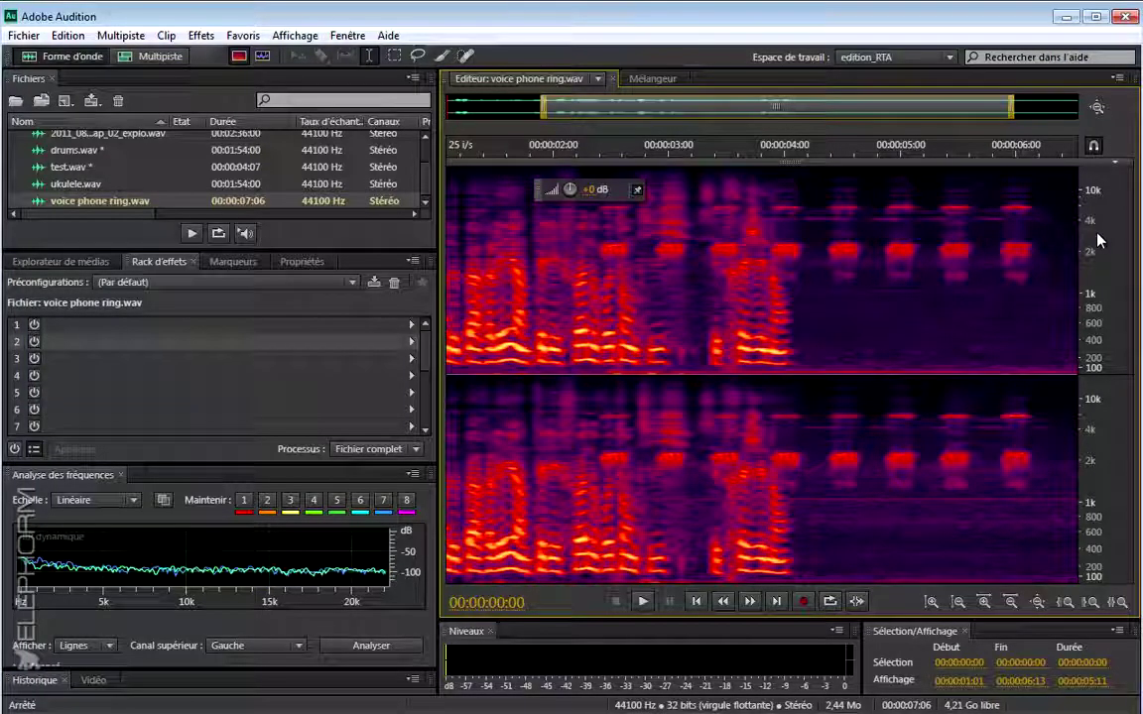
pyautogui.scroll(4, 1099, 238)
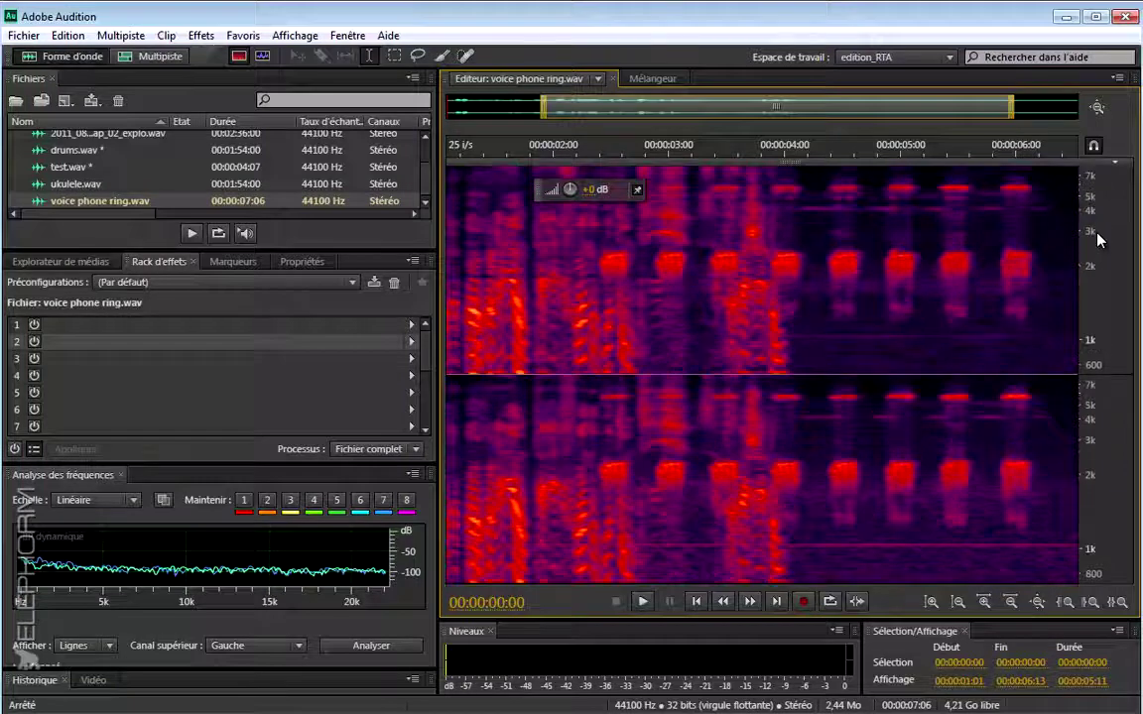
pyautogui.moveTo(1099, 238); pyautogui.dragTo(1100, 281)
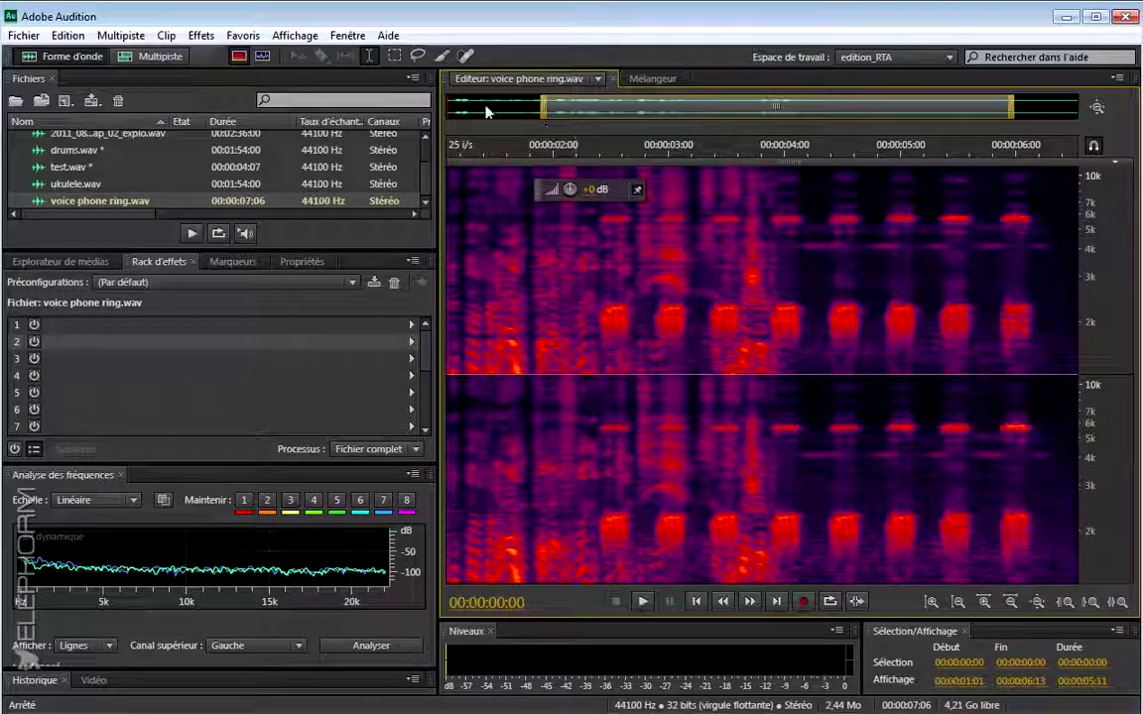
pyautogui.click(394, 56)
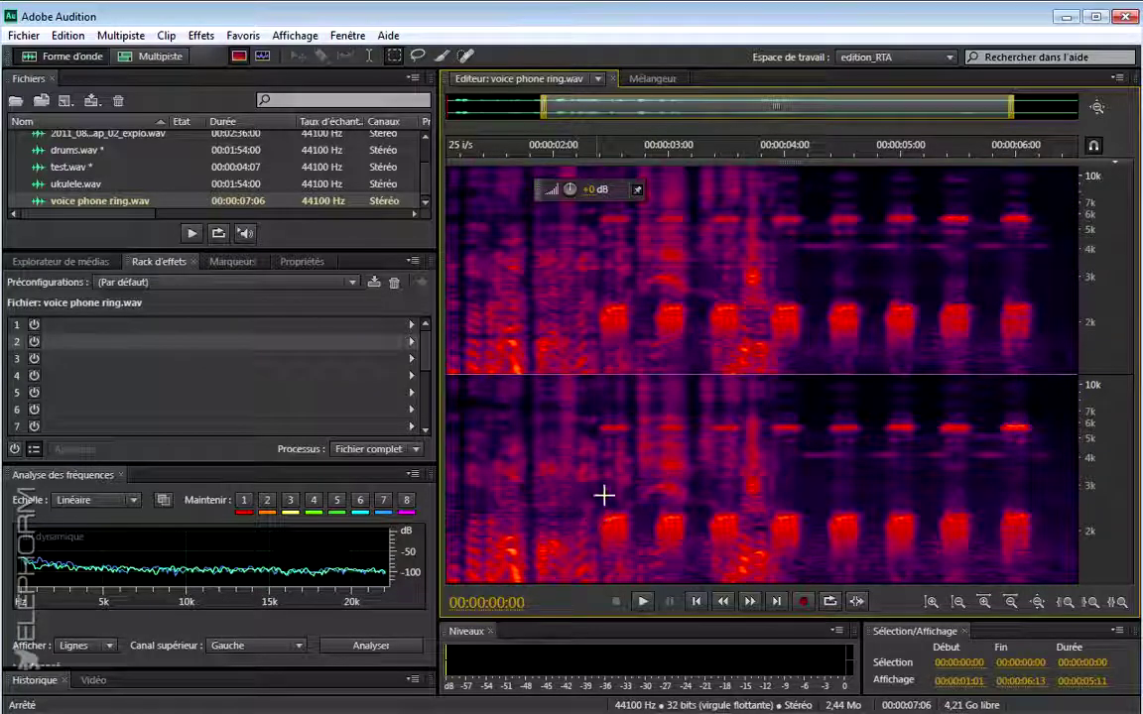
pyautogui.moveTo(594, 508); pyautogui.dragTo(1037, 557)
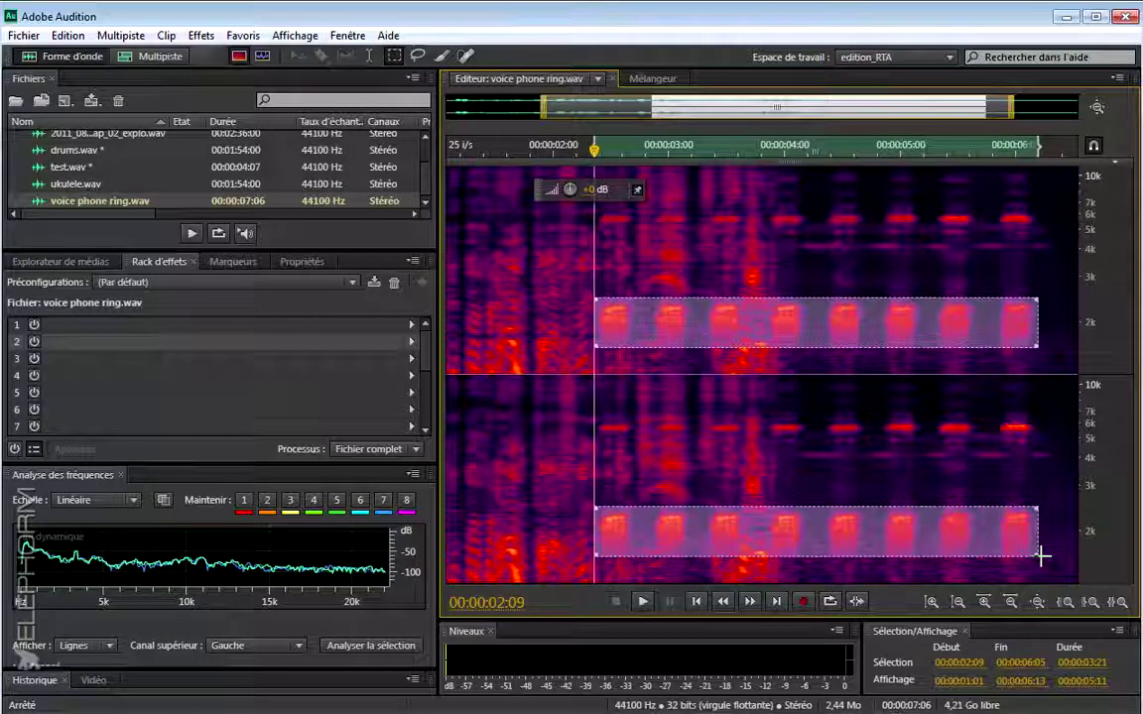
pyautogui.press('space')
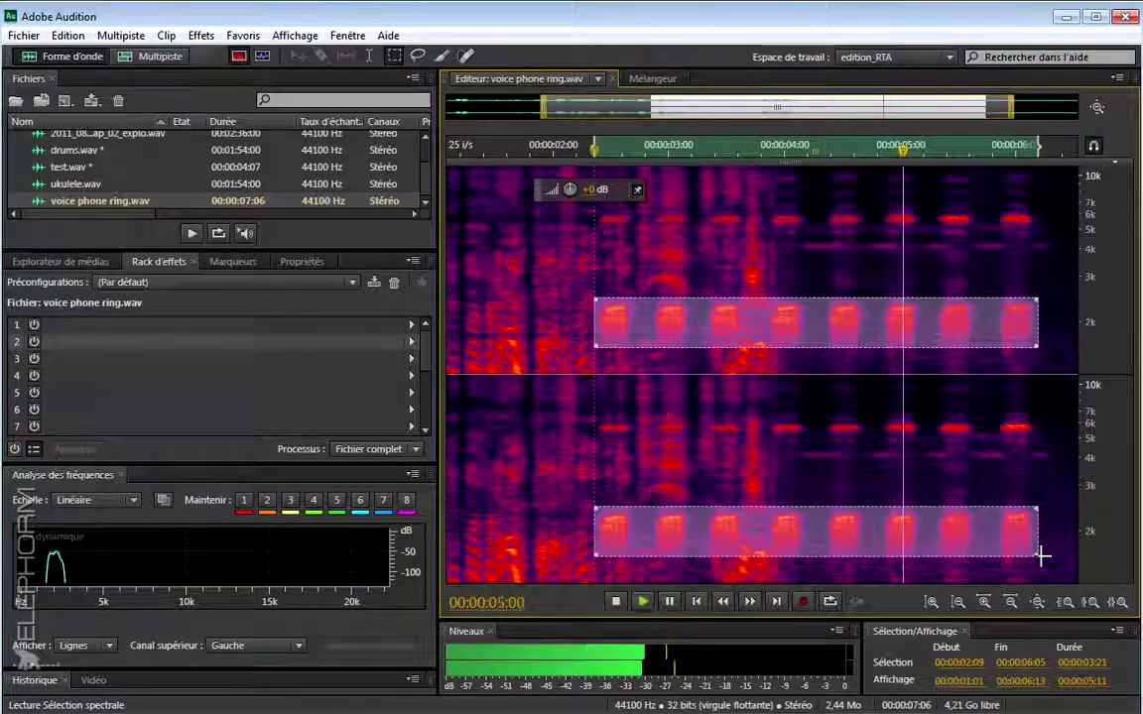
pyautogui.press('space')
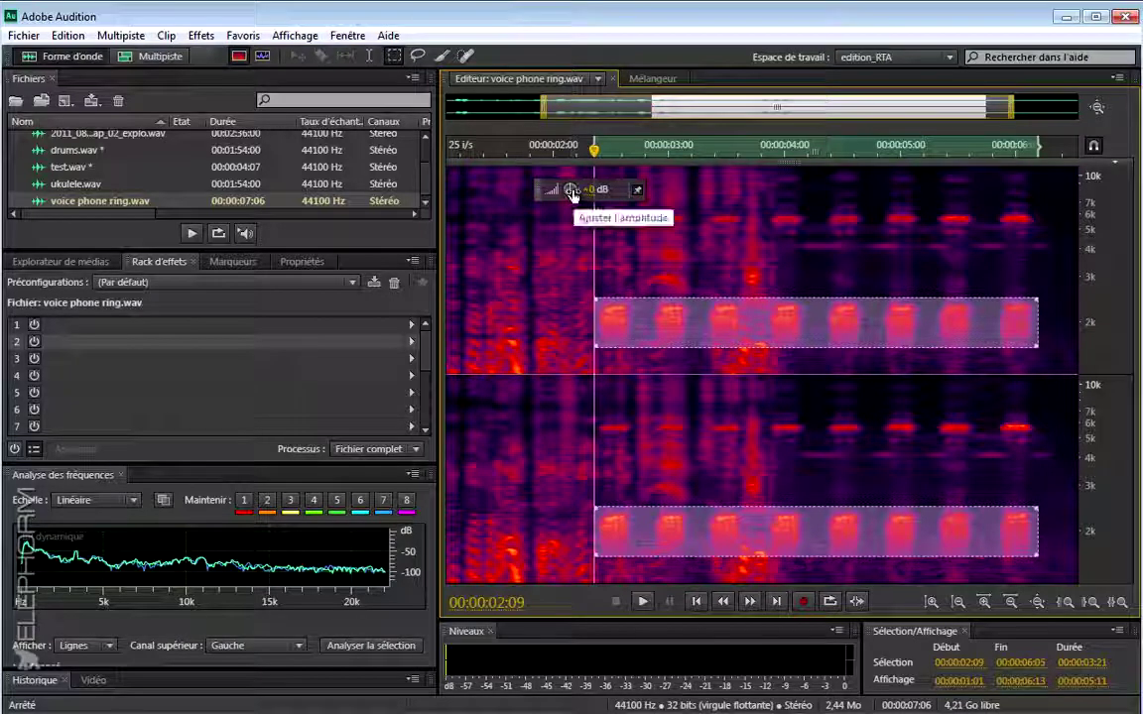
# Lower the amplitude of the selected 2 kHz ring band to silence, deselect it, and play from about 00:00:01:12
pyautogui.moveTo(572, 194); pyautogui.dragTo(583, 313)
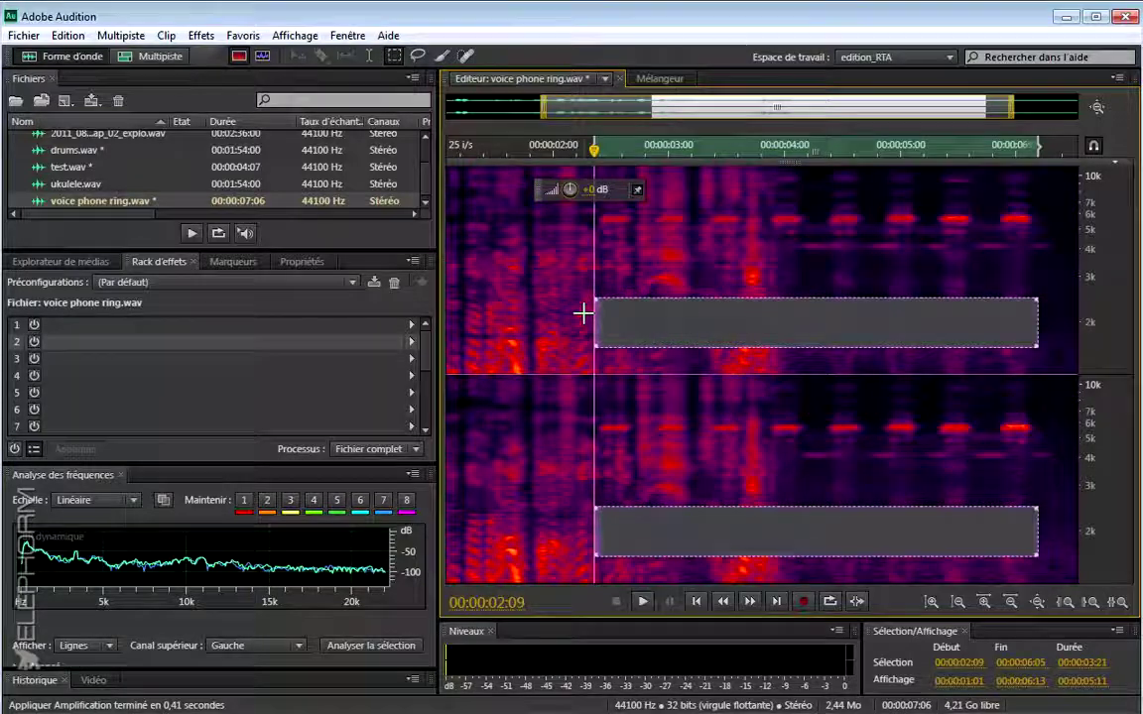
pyautogui.click(573, 281)
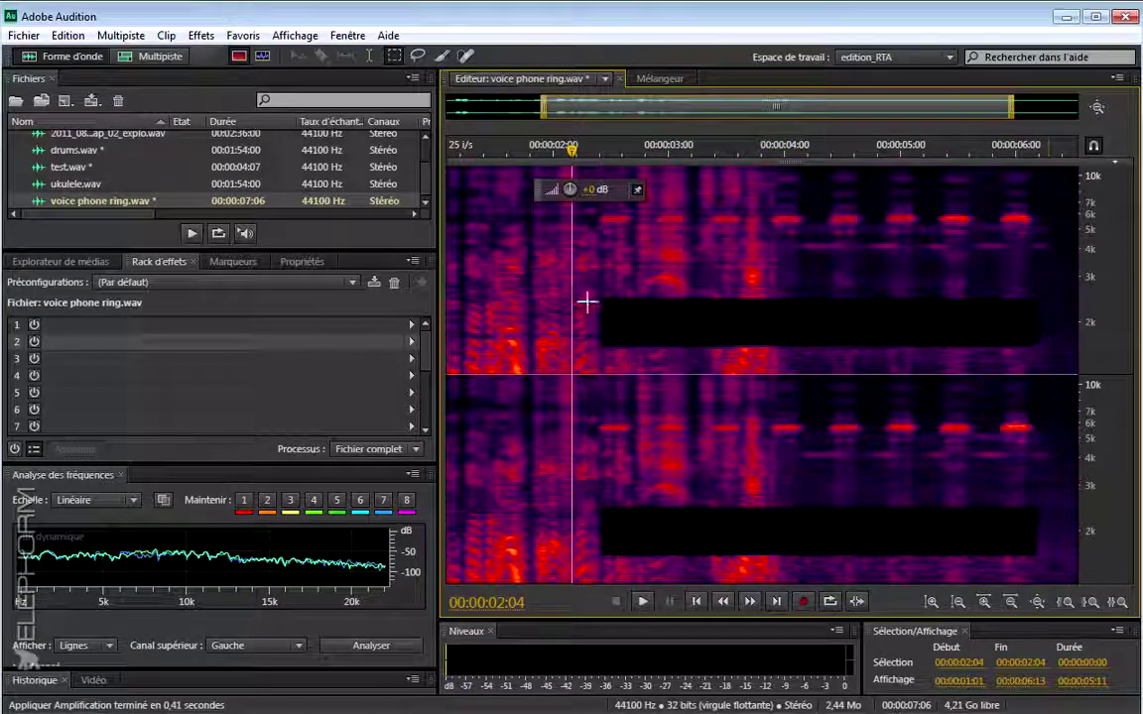
pyautogui.click(494, 297)
pyautogui.press('space')
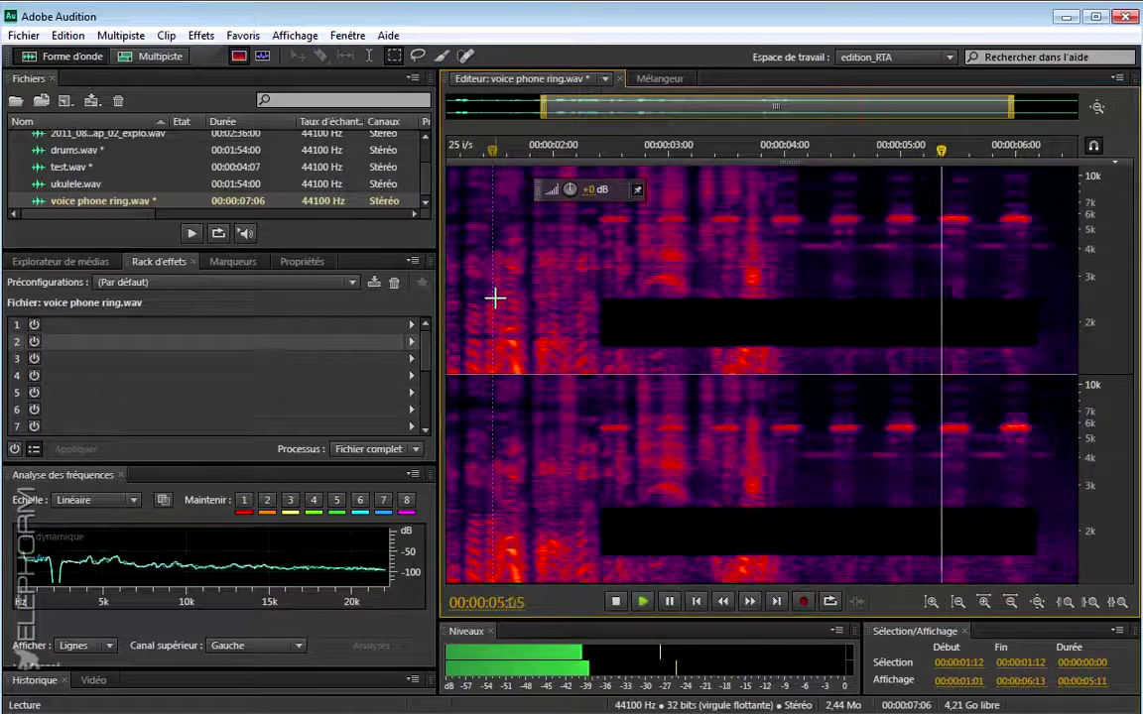
pyautogui.press('space')
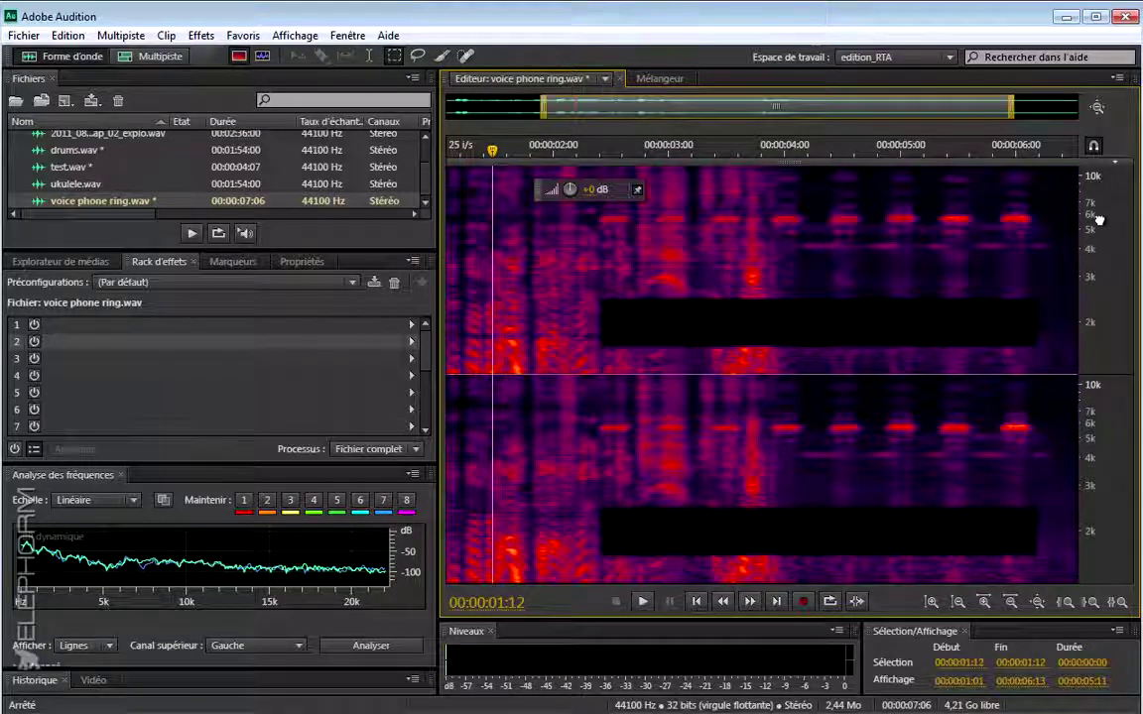
# Delete the ring harmonics between about 5.2 and 5.9 kHz from about 00:00:02:09 to 00:00:06:05, and clear the selection
pyautogui.scroll(5, 1098, 216)
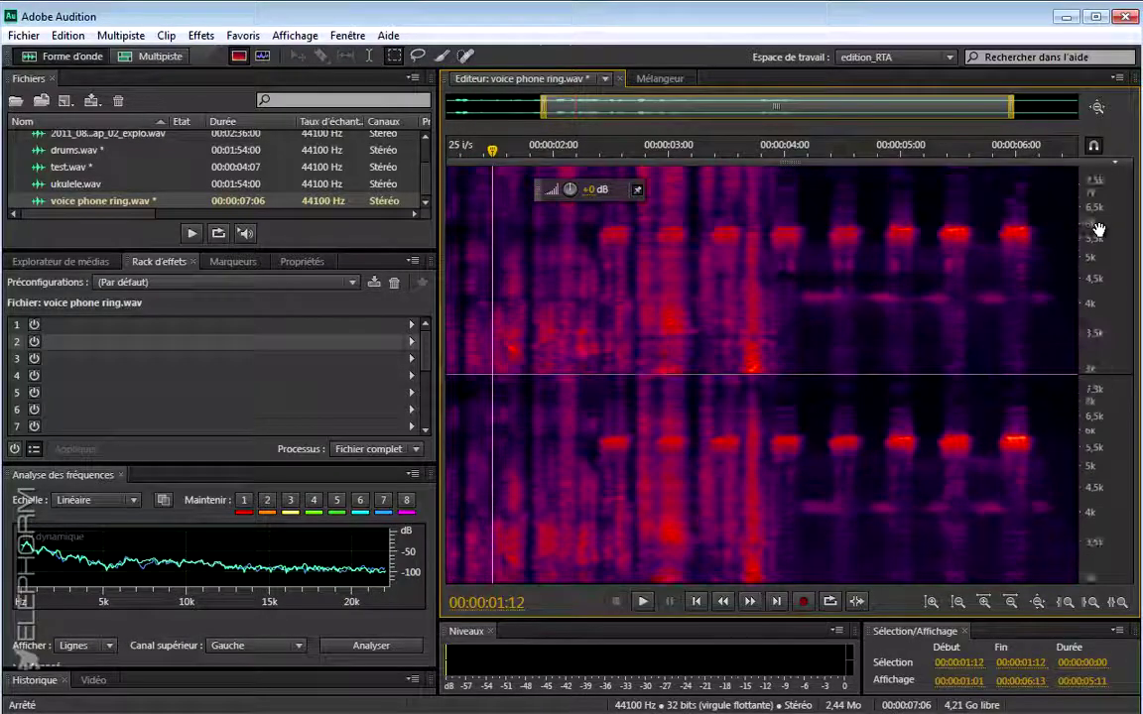
pyautogui.scroll(3, 1098, 230)
pyautogui.scroll(-1, 1098, 230)
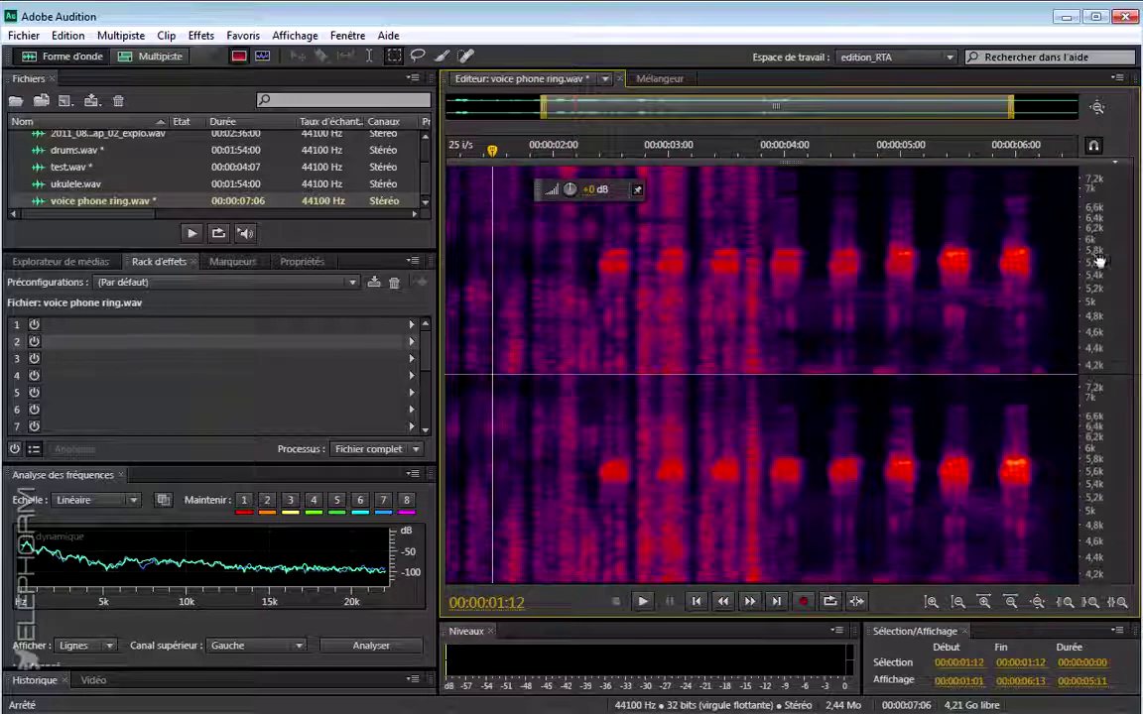
pyautogui.moveTo(595, 253); pyautogui.dragTo(1041, 295)
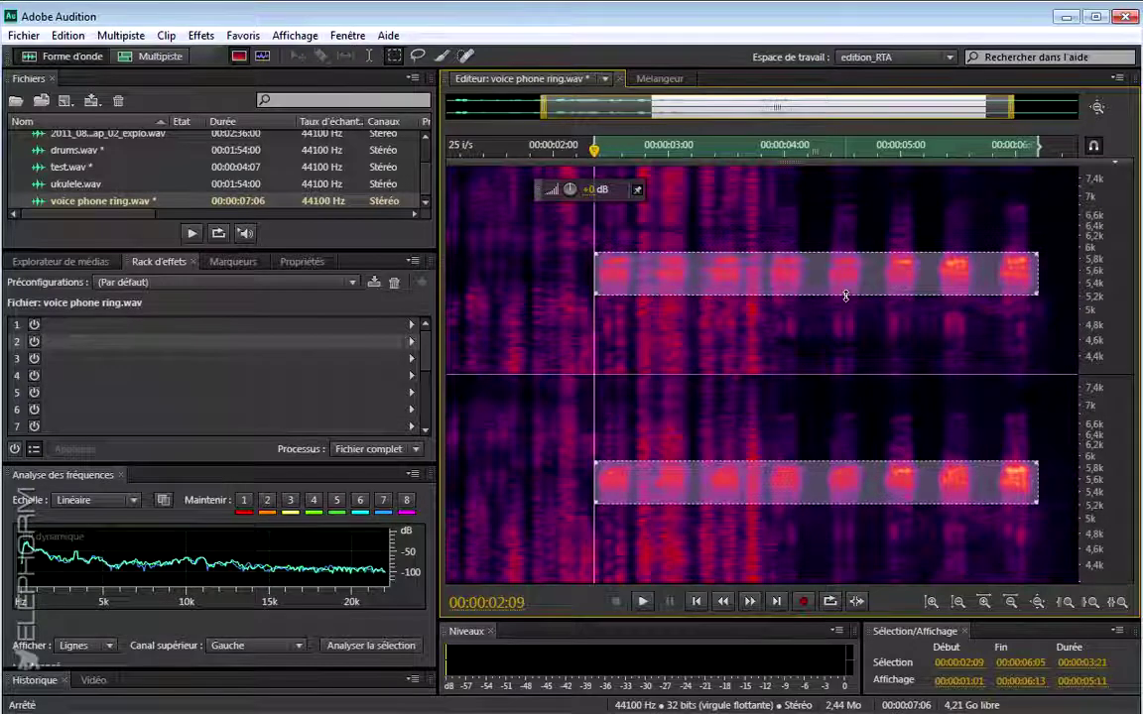
pyautogui.press('Delete')
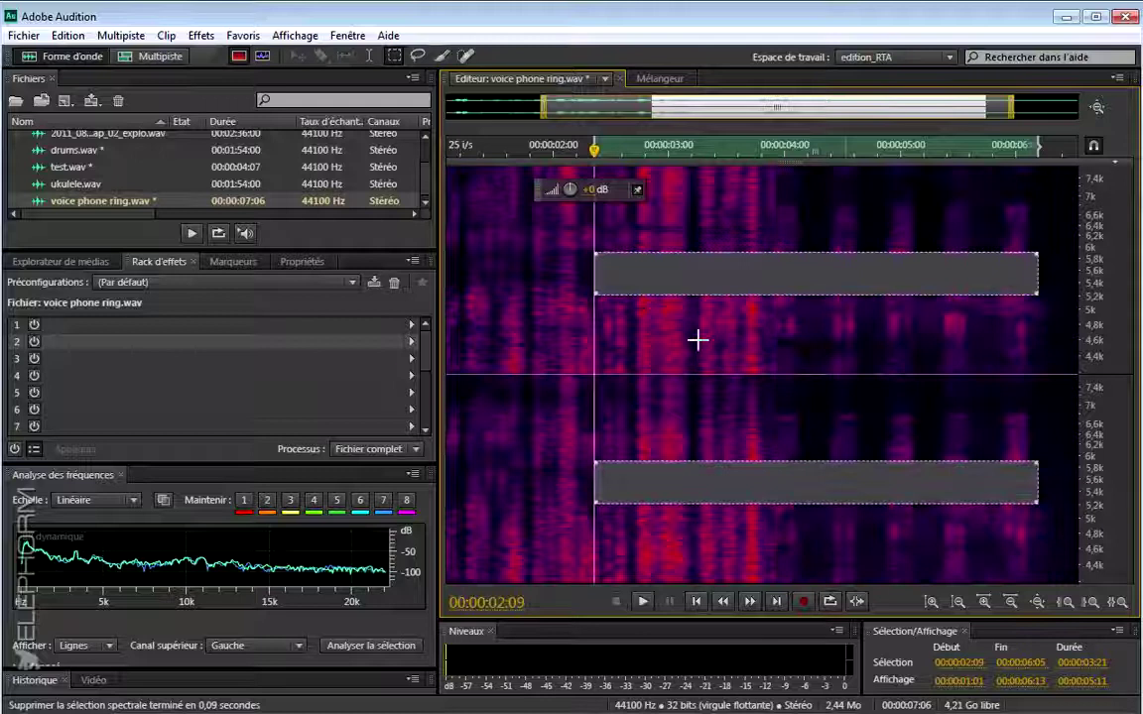
pyautogui.click(576, 344)
# Restore the full time and frequency view and play the edited file from the beginning
pyautogui.scroll(-2, 577, 344)
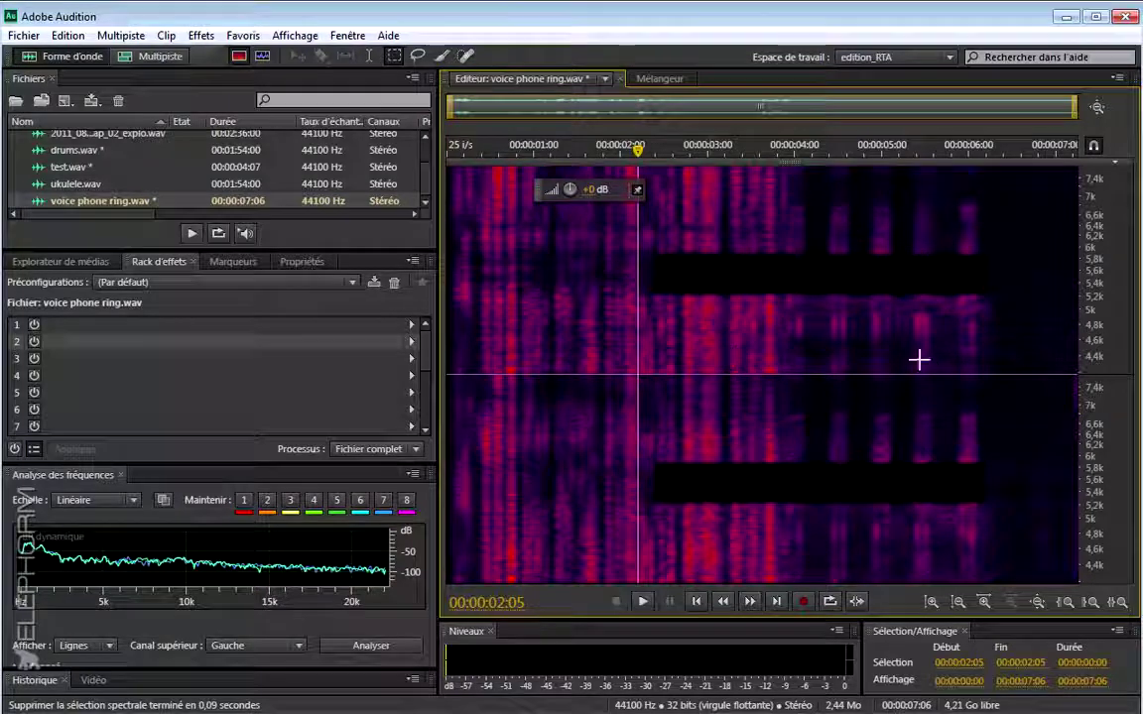
pyautogui.rightClick(1099, 441)
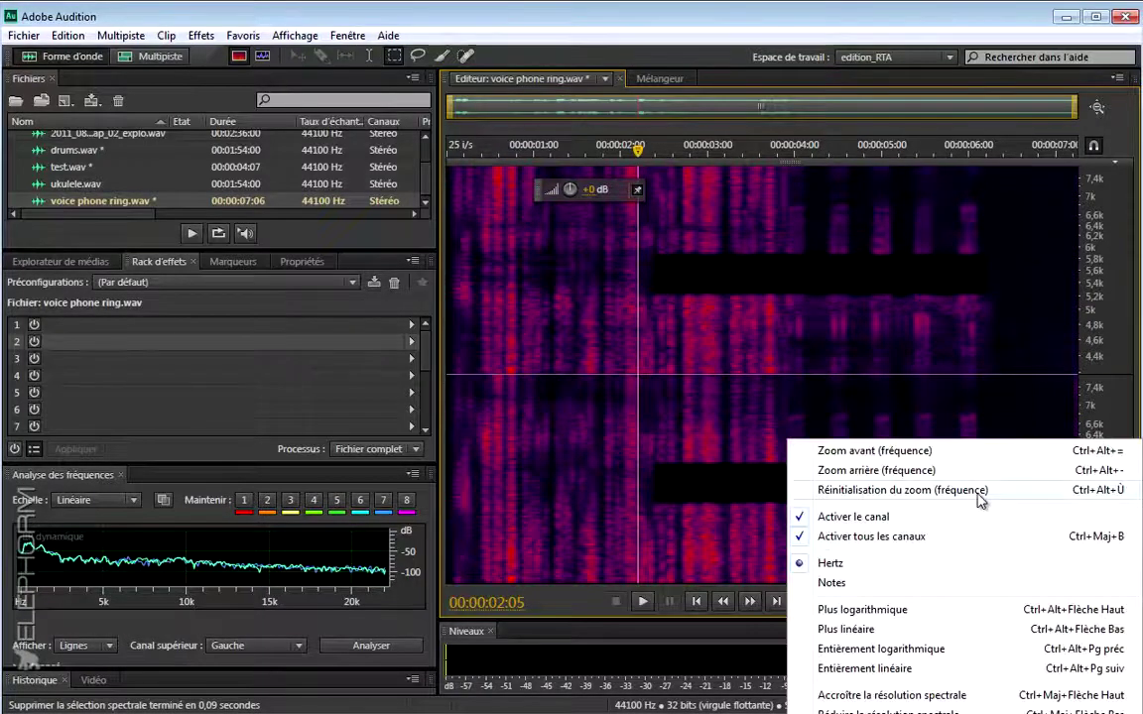
pyautogui.click(888, 489)
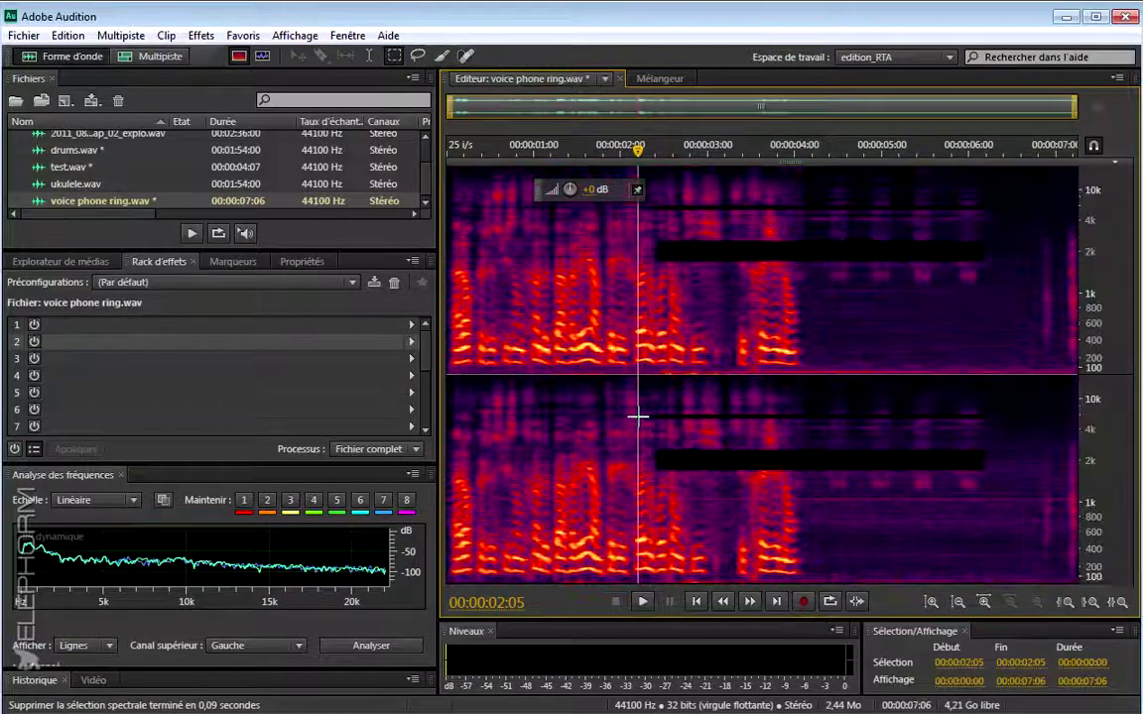
pyautogui.press('Home')
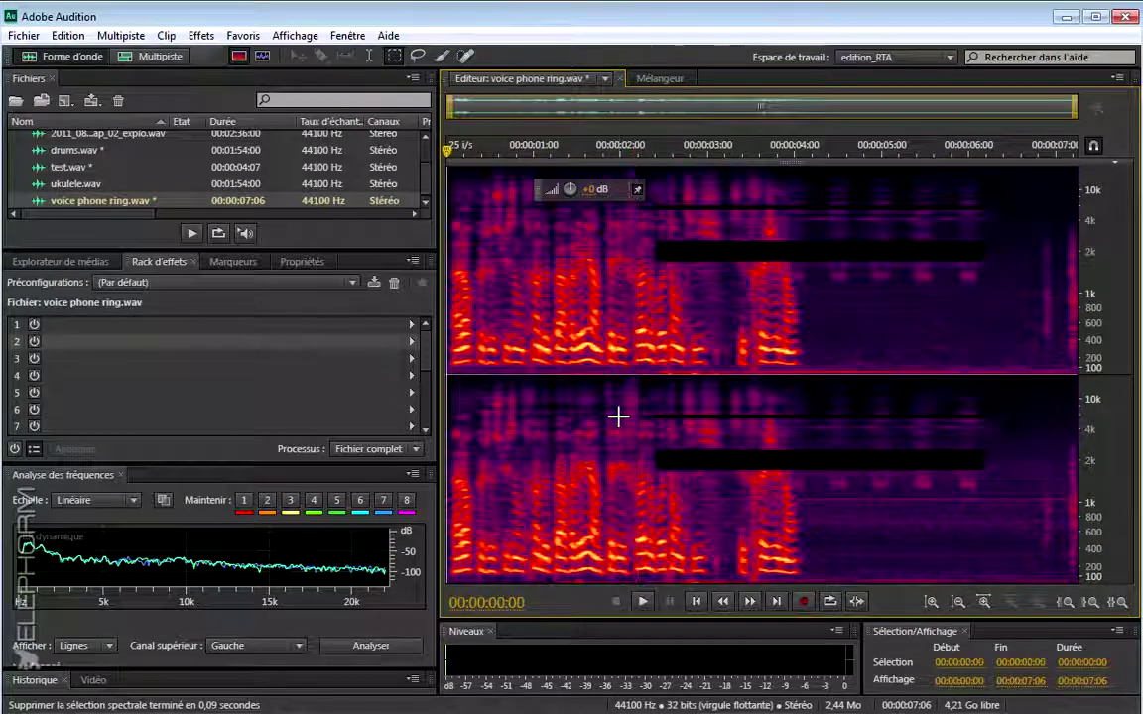
pyautogui.press('space')
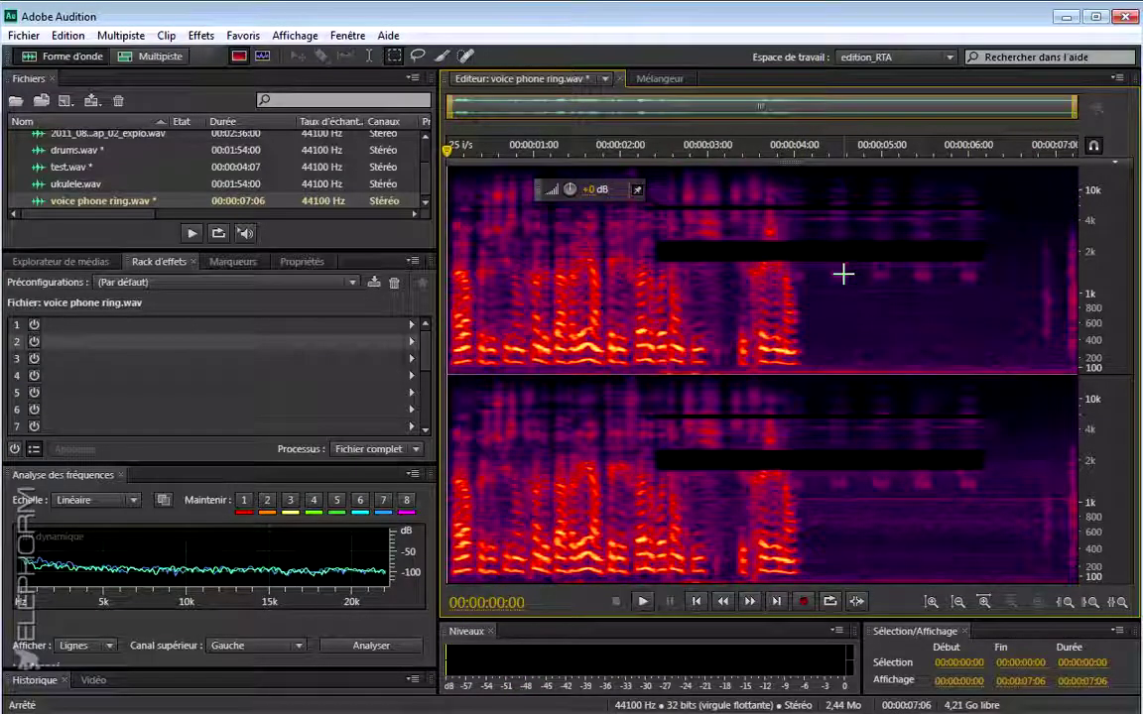
# Delete the faint ring residue between 1 and 2 kHz from about 00:00:04:00 to 00:00:06:06, and place the playhead at about 00:00:02:01
pyautogui.moveTo(794, 268); pyautogui.dragTo(990, 285)
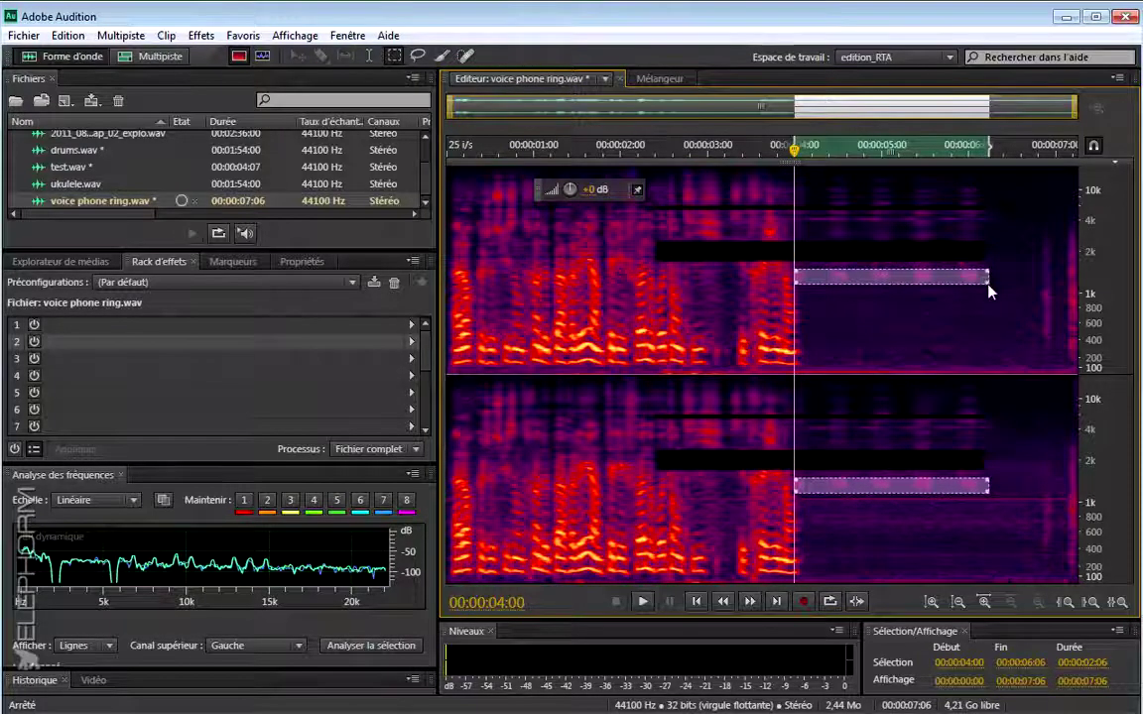
pyautogui.press('Delete')
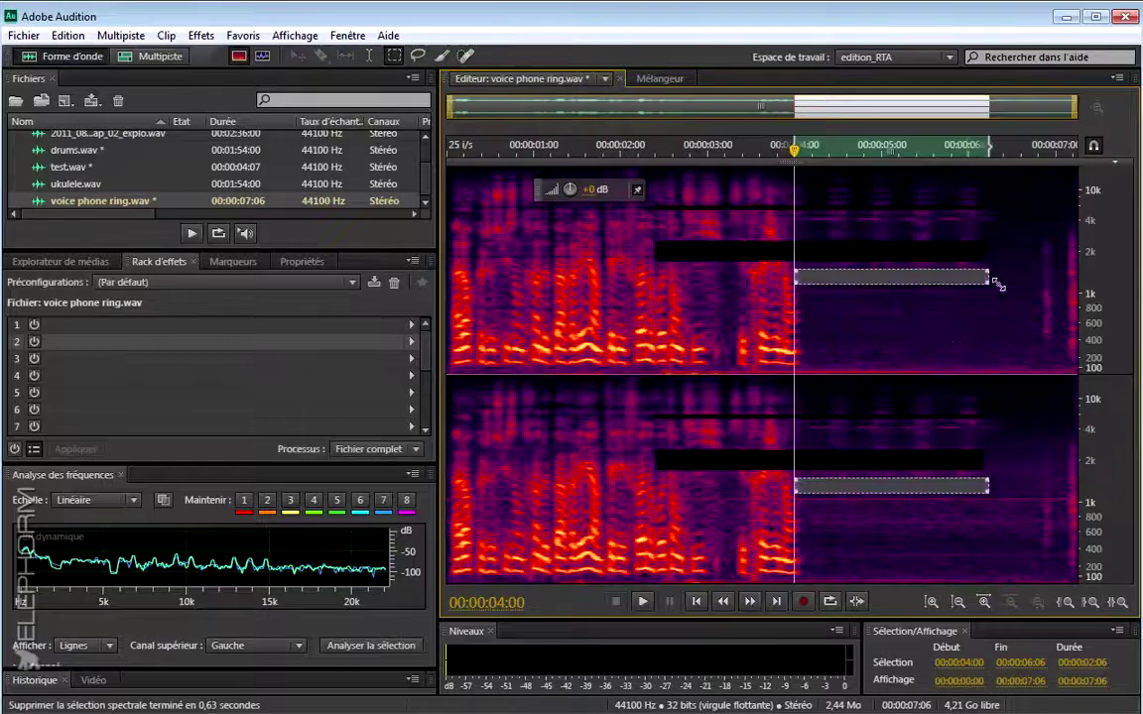
pyautogui.click(758, 401)
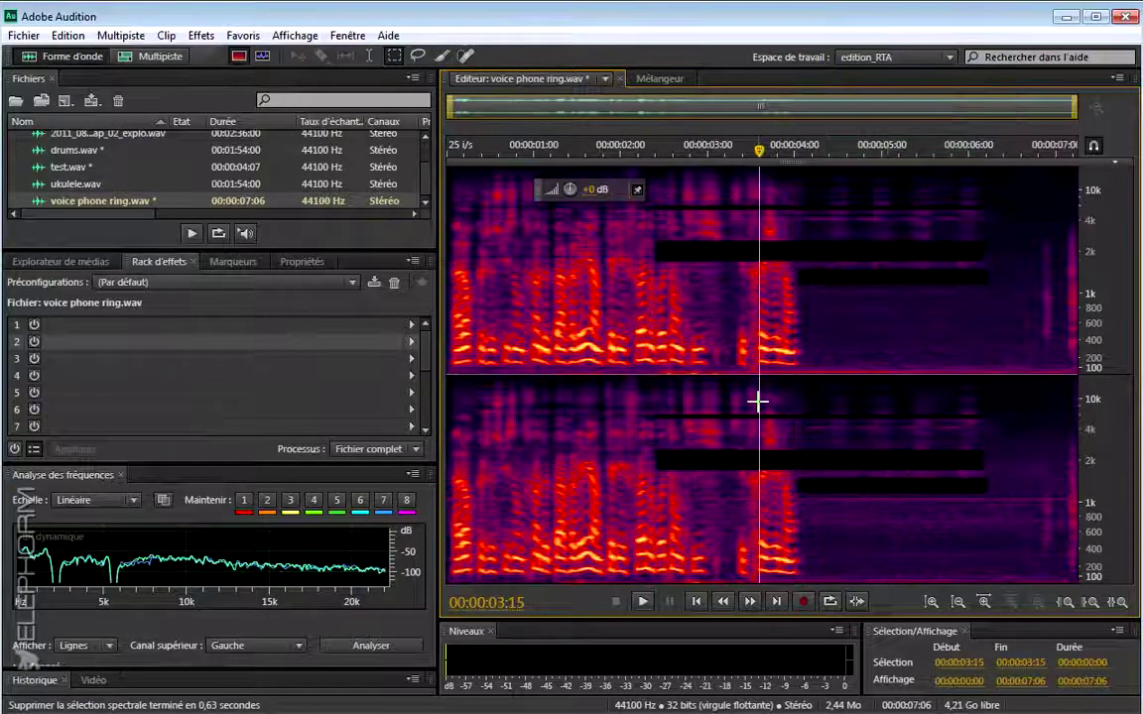
pyautogui.click(624, 344)
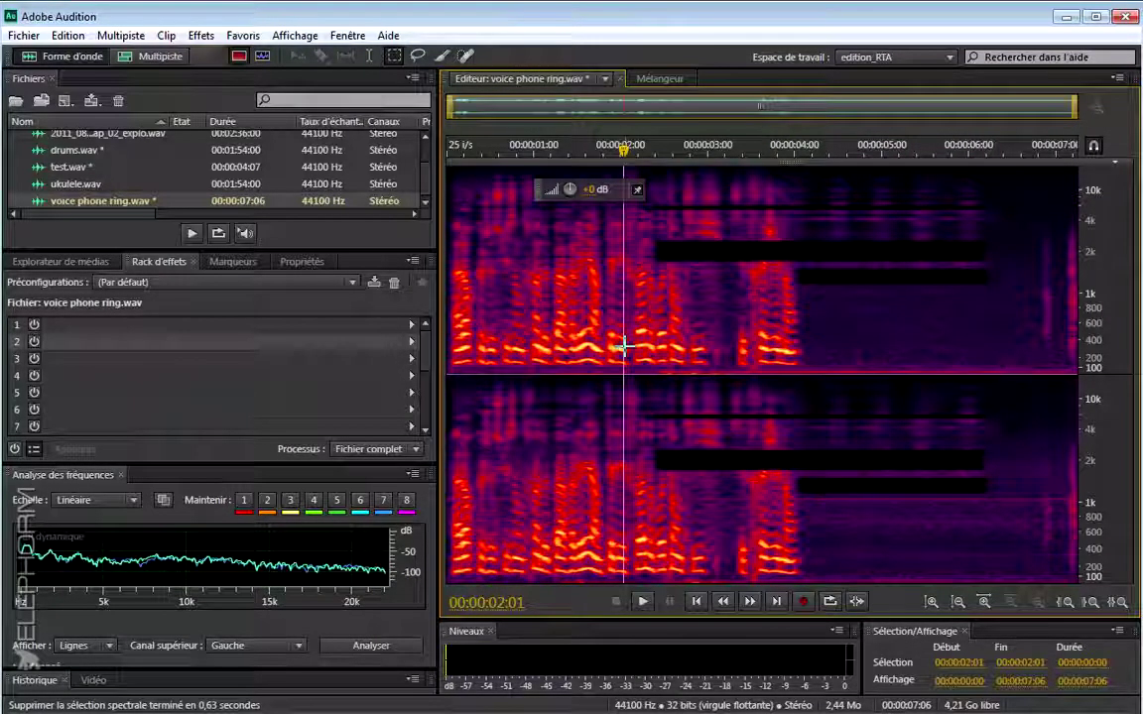